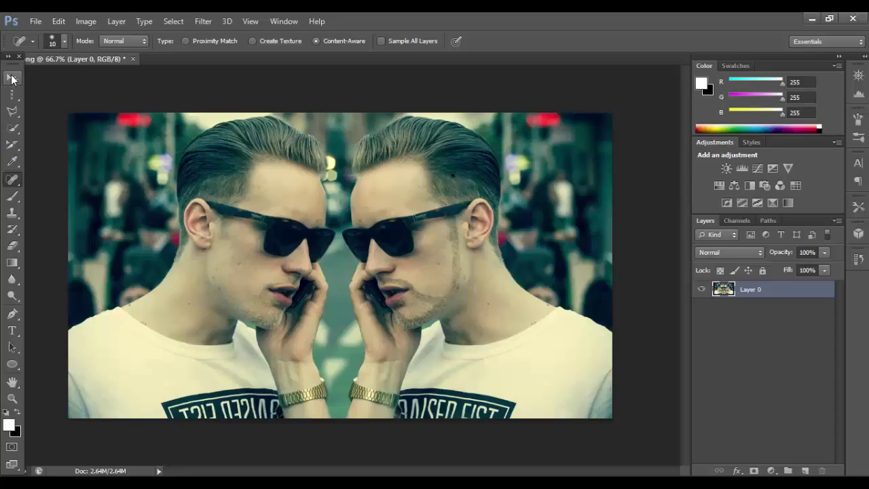
Float the tools panel over the canvas, then dock it back on the left
left_click(11, 79)
left_click_drag(10, 67, 382, 113)
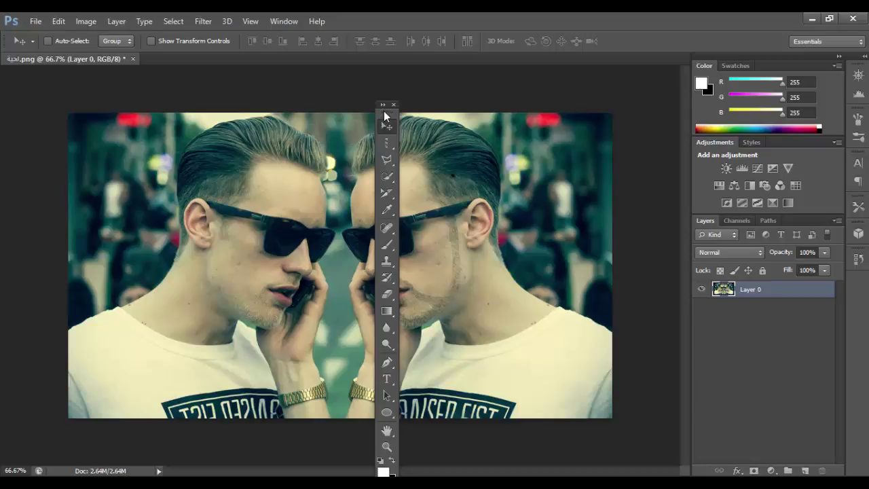
mouse_move(383, 108)
left_mouse_down()
mouse_move(31, 78)
mouse_move(27, 89)
left_mouse_up()
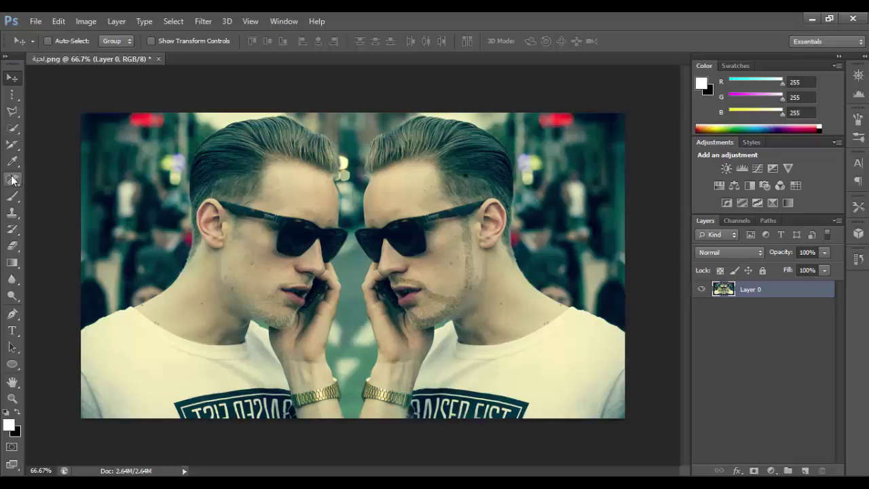
Select the ordinary Crop tool and trim the crop box in from the right and left
left_click(13, 144)
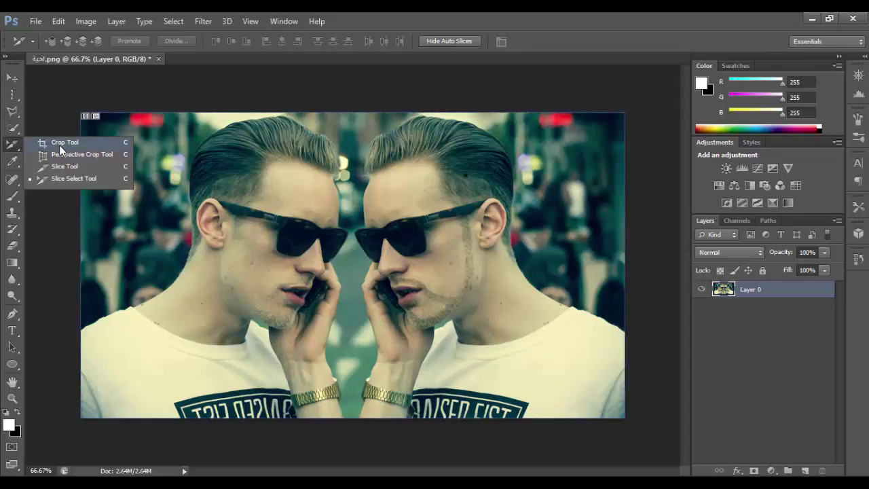
left_click(60, 143)
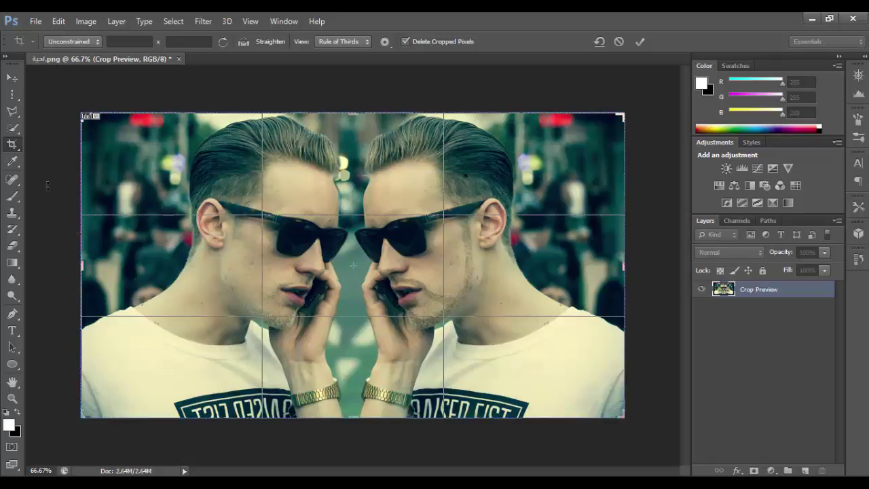
right_click(15, 147)
left_click(53, 145)
left_click_drag(619, 267, 580, 269)
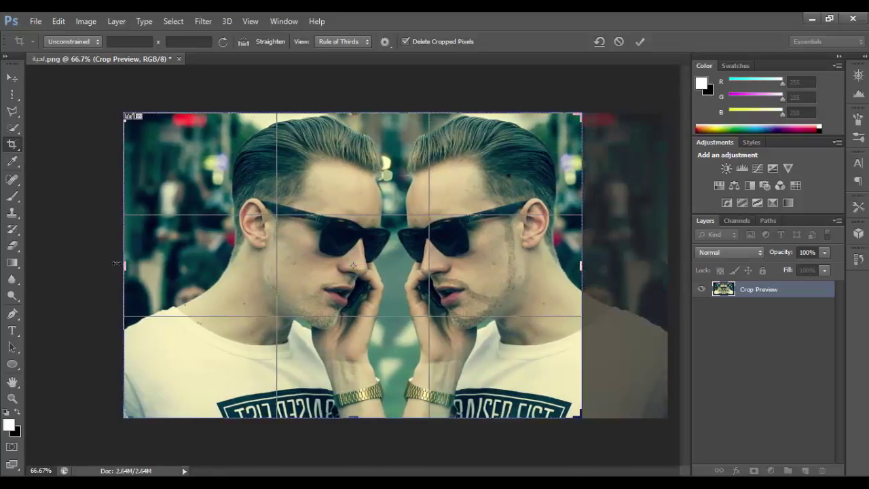
left_click_drag(123, 266, 170, 266)
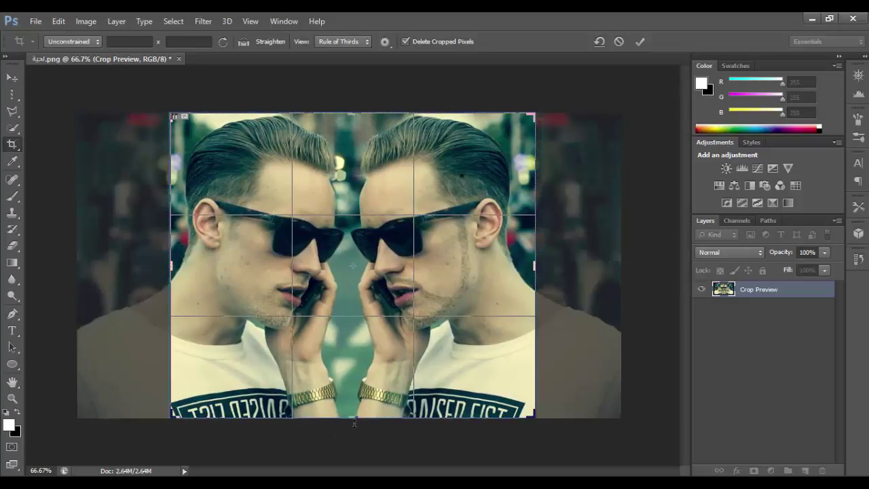
Refine the crop edges to frame the two faces above the shirt and apply it
left_click_drag(355, 420, 428, 385)
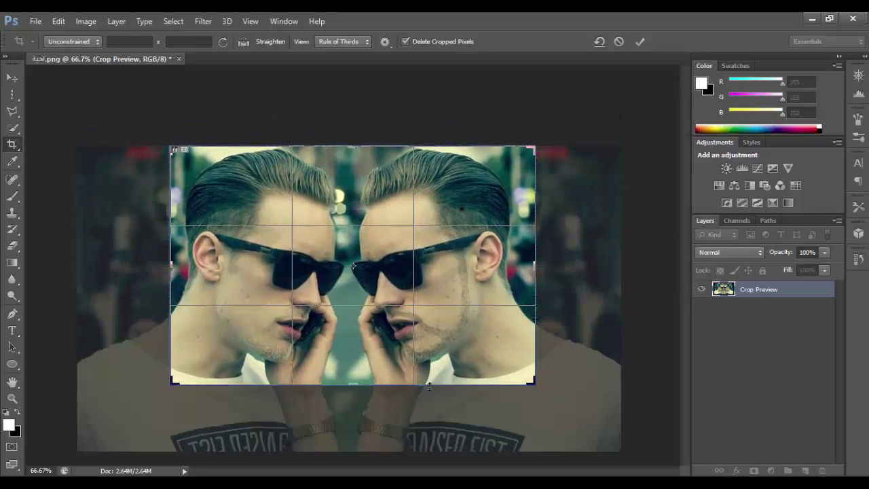
left_click_drag(537, 264, 531, 264)
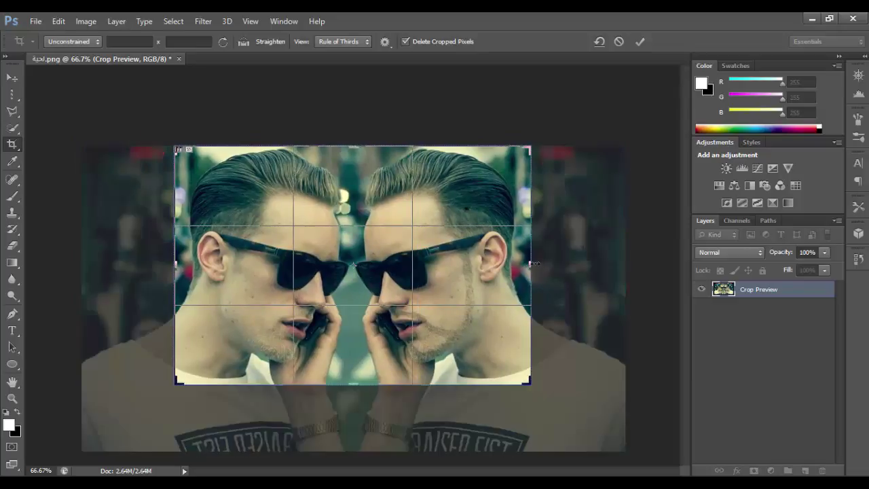
left_click_drag(530, 263, 526, 264)
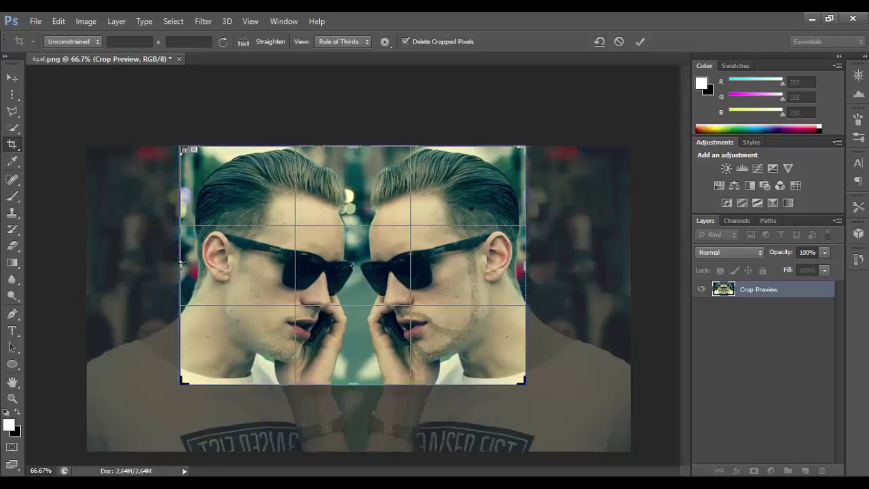
left_click_drag(182, 264, 187, 264)
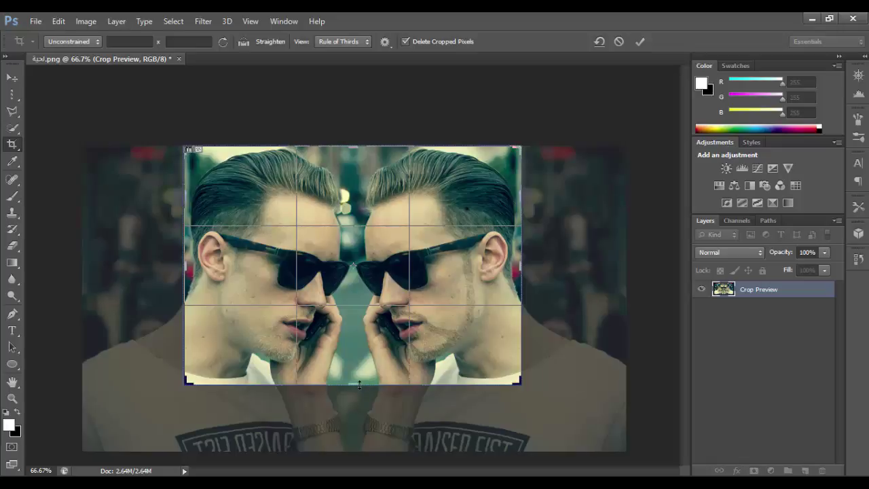
left_click_drag(354, 384, 354, 393)
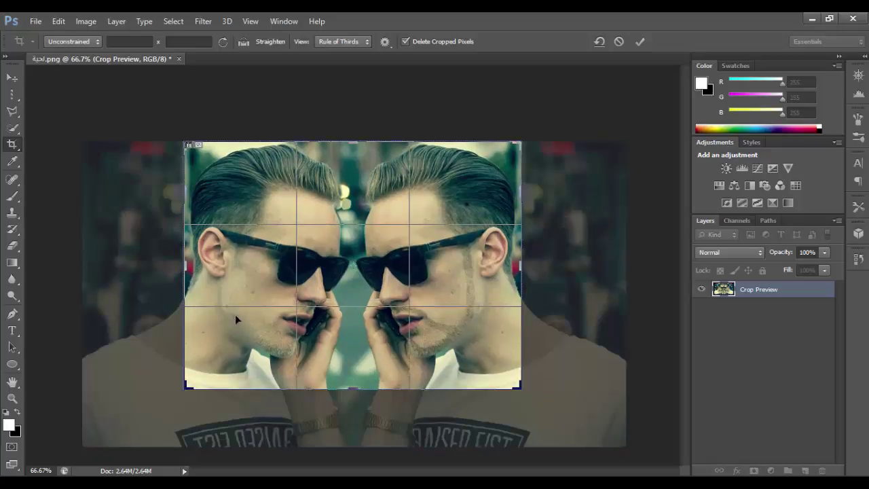
key("Return")
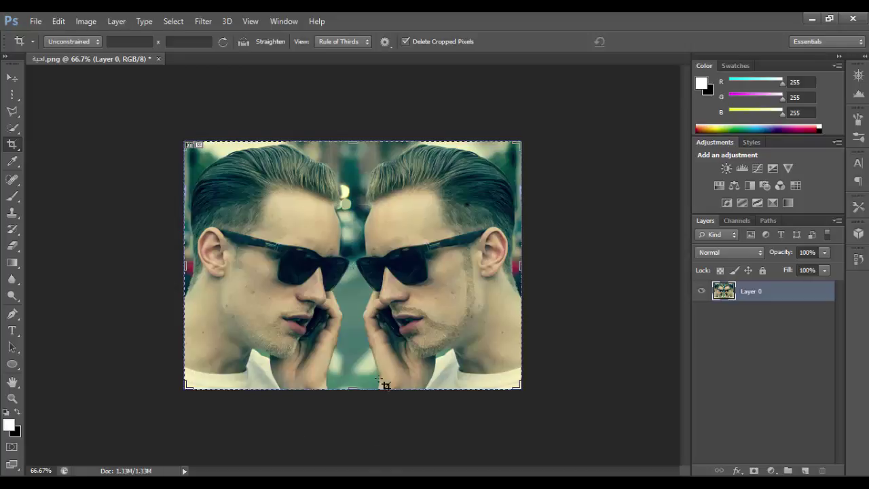
Shift the cropped image slightly, then undo back to the full uncropped portrait
left_click(15, 78)
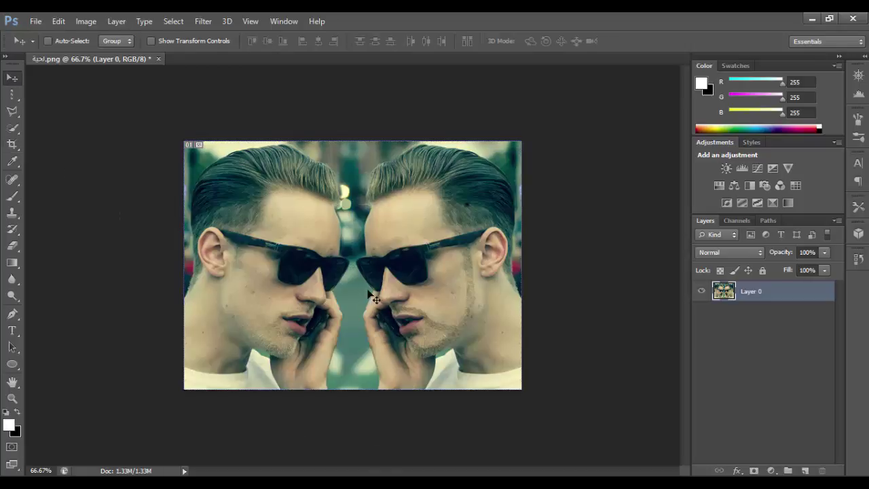
mouse_move(344, 295)
left_mouse_down()
mouse_move(344, 316)
mouse_move(341, 296)
left_mouse_up()
key("ctrl+z")
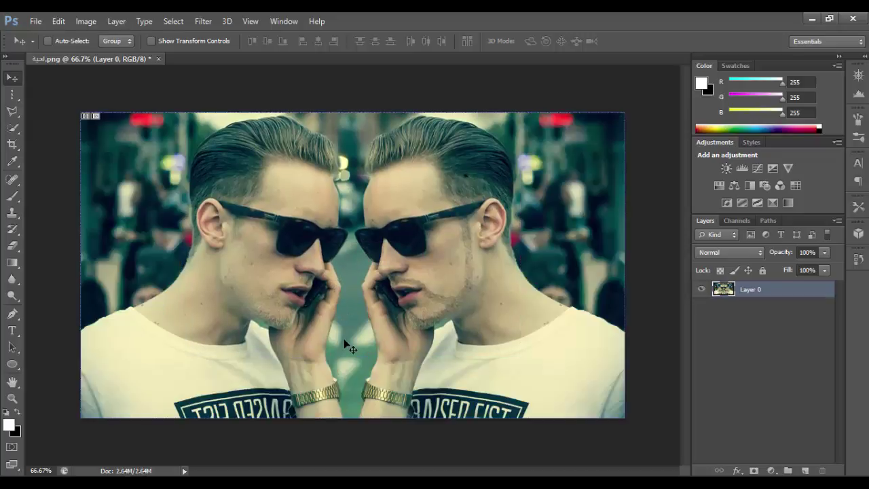
Draw a Perspective Crop box over the faces and nudge it upward
left_click(12, 144)
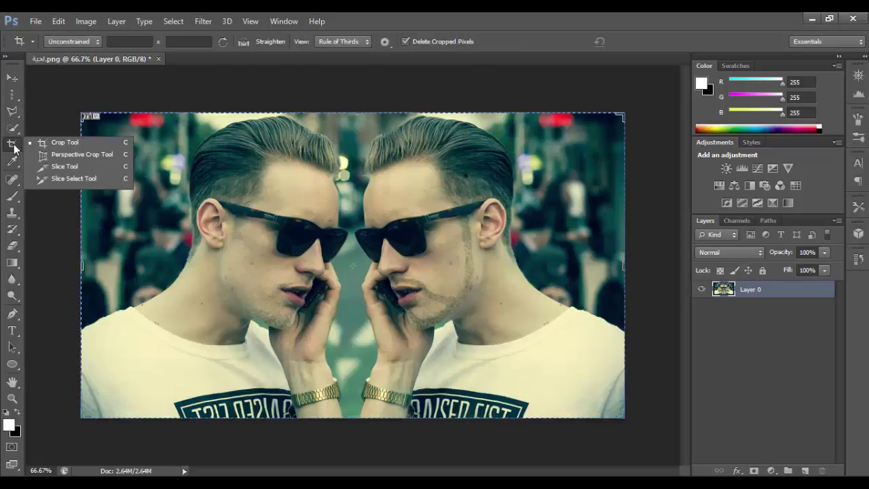
left_click(77, 156)
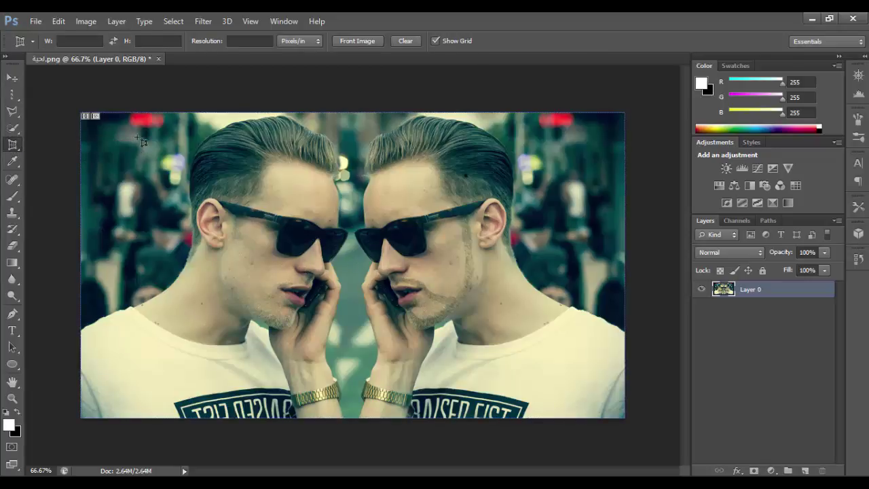
mouse_move(146, 122)
left_mouse_down()
mouse_move(517, 251)
mouse_move(554, 361)
left_mouse_up()
key("Up")
key("Up")
key("Up")
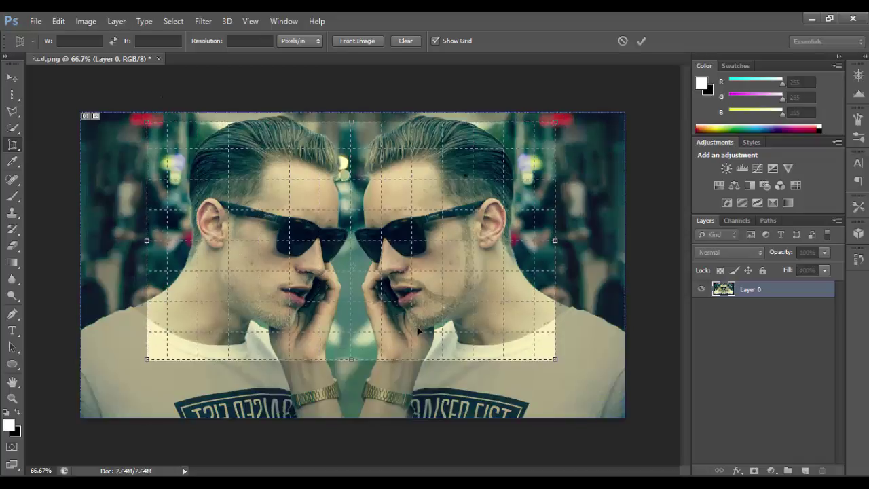
key("Up")
key("Up")
key("Up")
key("Up")
key("Up")
key("Up")
key("Up")
key("Up")
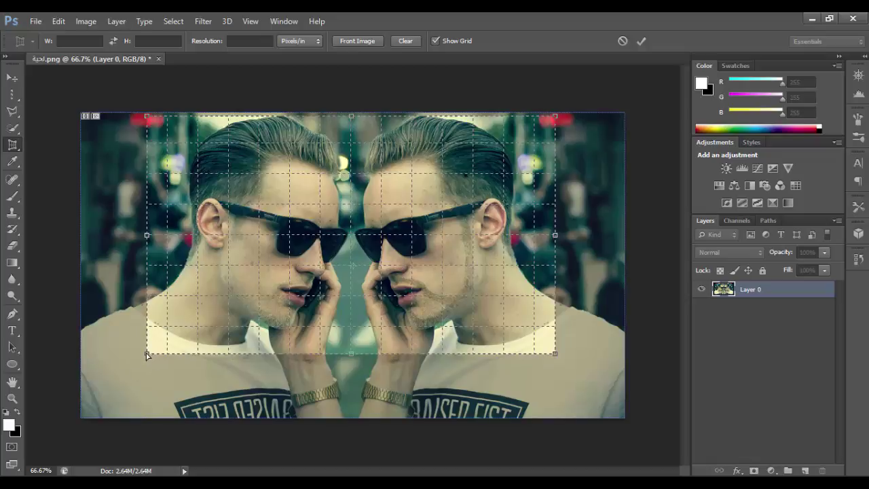
Drag the perspective frame's corners and edges so its top edge slopes down to the right
left_click_drag(147, 353, 148, 417)
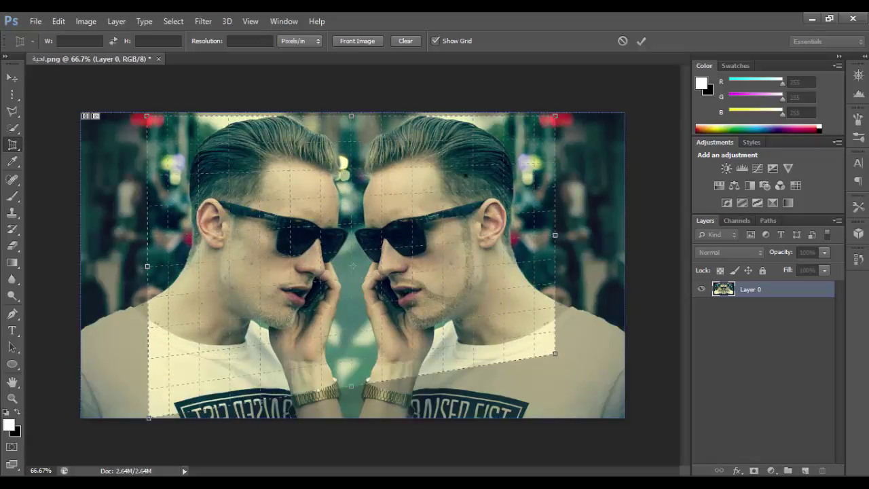
mouse_move(351, 387)
left_mouse_down()
mouse_move(342, 364)
mouse_move(351, 395)
left_mouse_up()
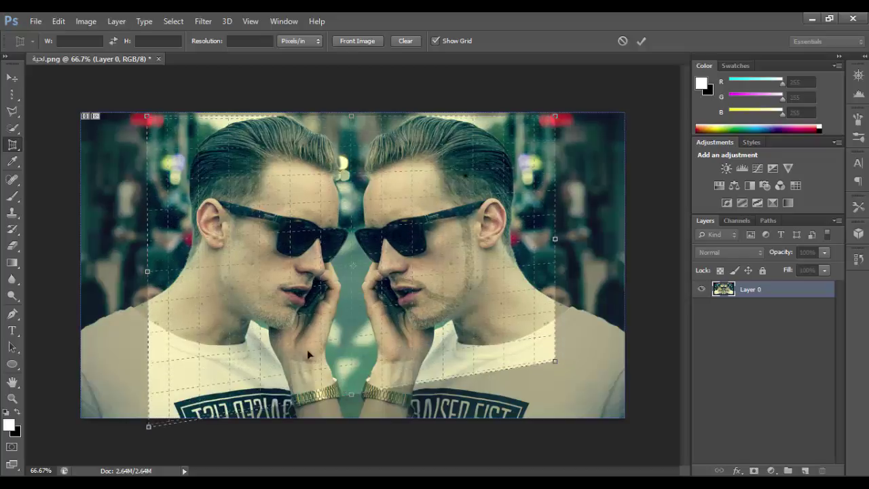
left_click_drag(285, 300, 287, 339)
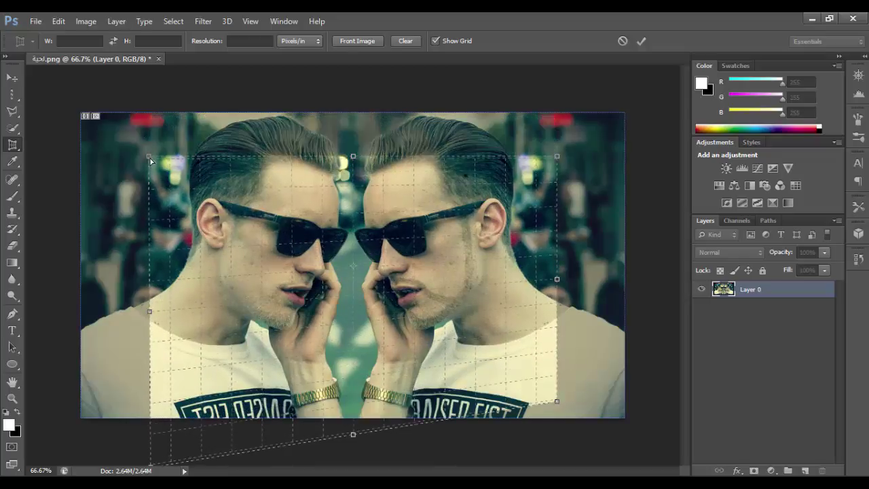
left_click_drag(148, 158, 151, 109)
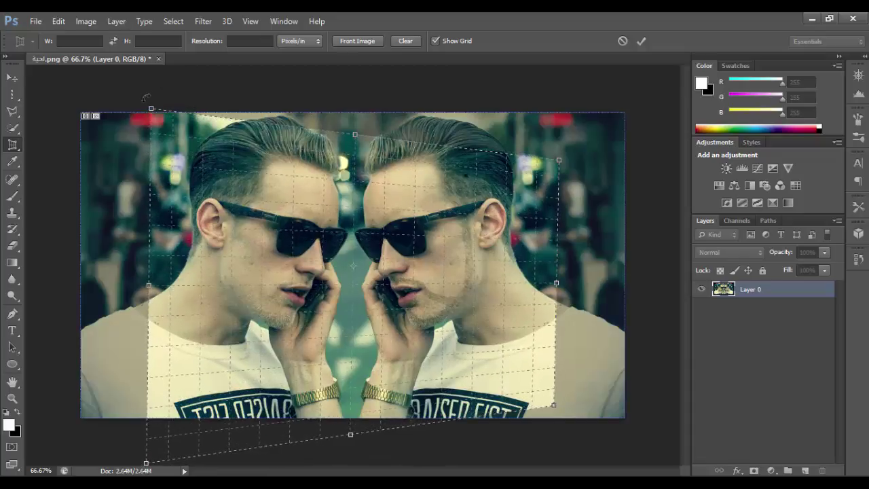
left_click_drag(201, 325, 195, 295)
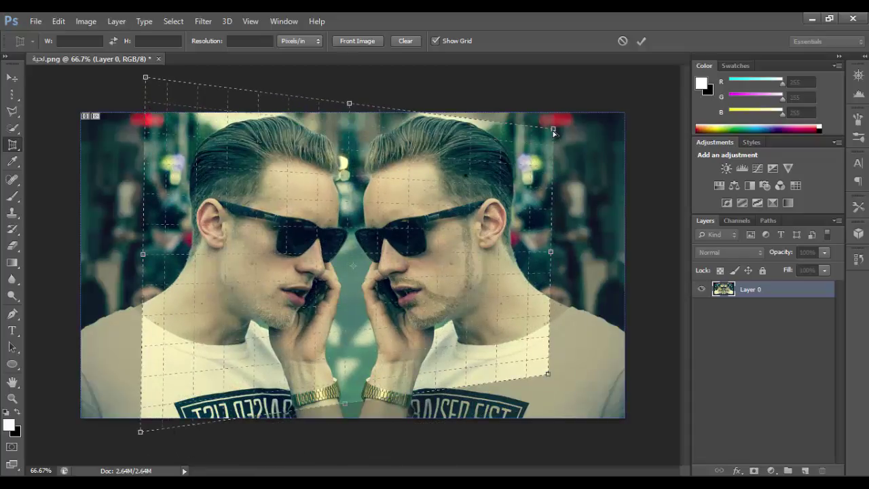
left_click_drag(553, 129, 553, 140)
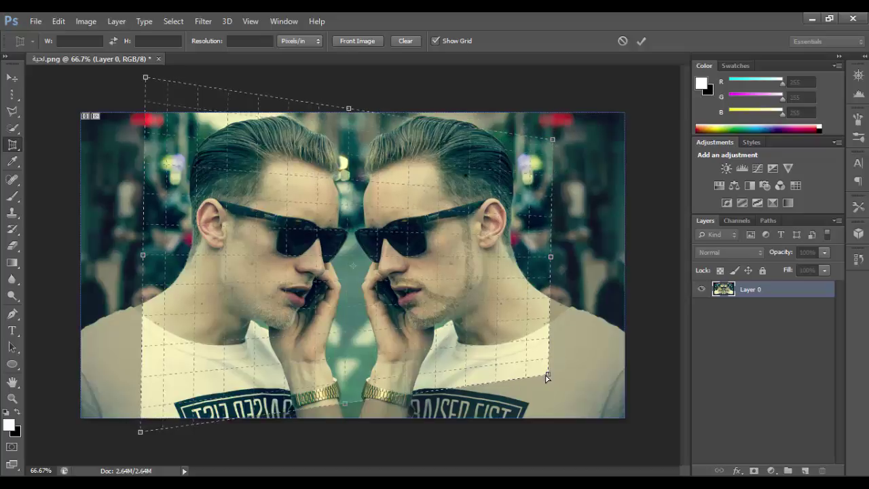
left_click_drag(548, 377, 541, 342)
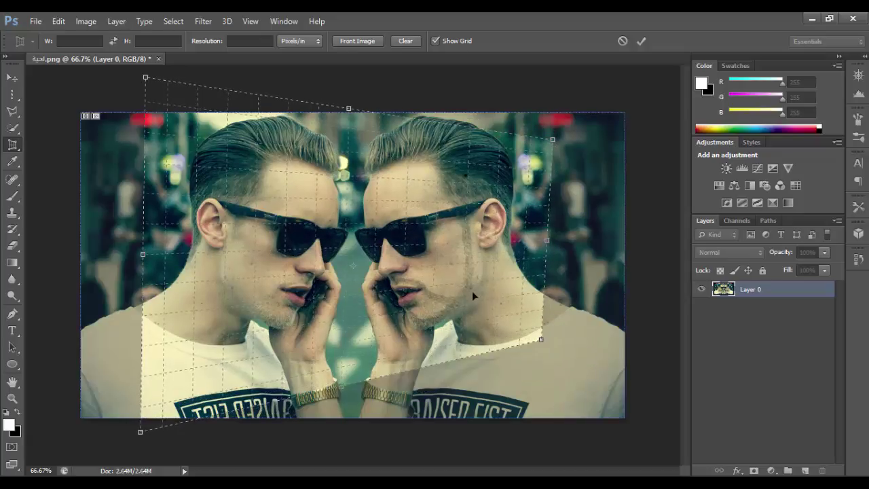
mouse_move(472, 290)
left_mouse_down()
mouse_move(438, 278)
mouse_move(452, 278)
left_mouse_up()
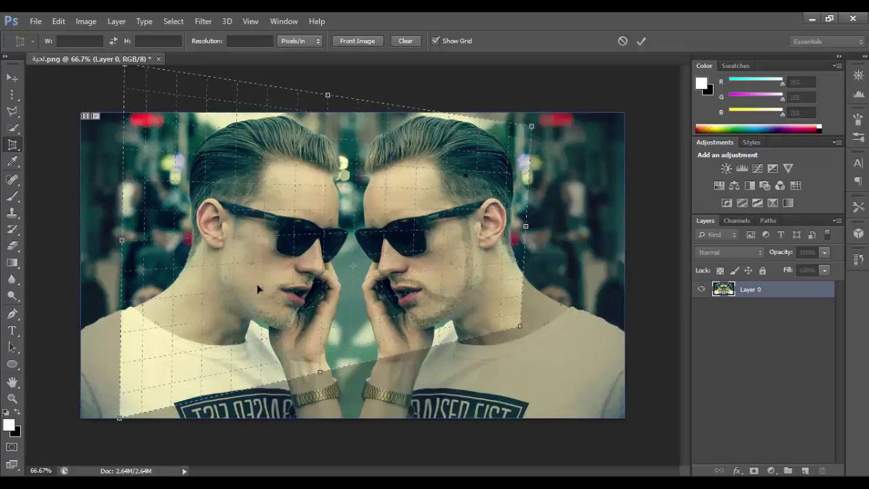
Commit the perspective crop, fit it on screen, then undo it
key("Return")
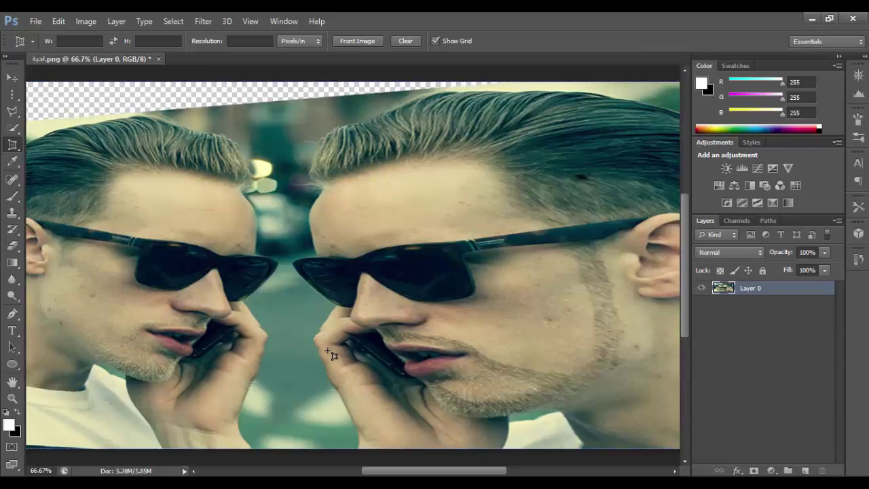
key("ctrl+0")
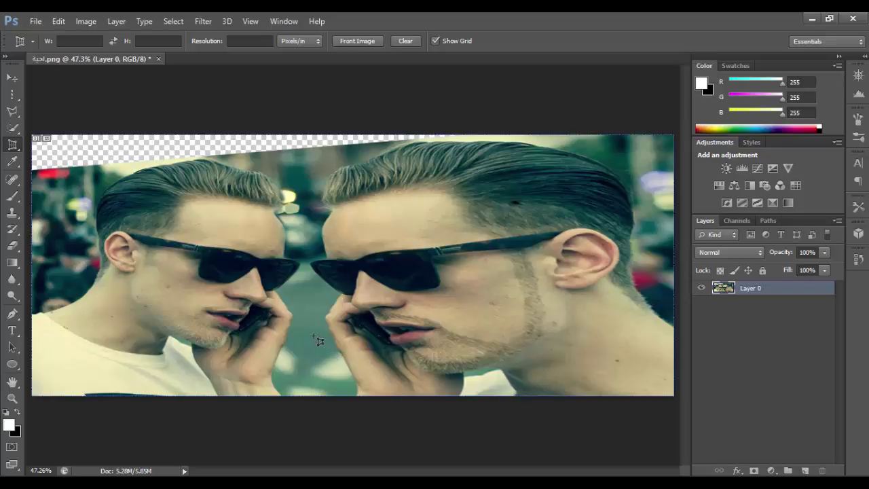
key("ctrl+z")
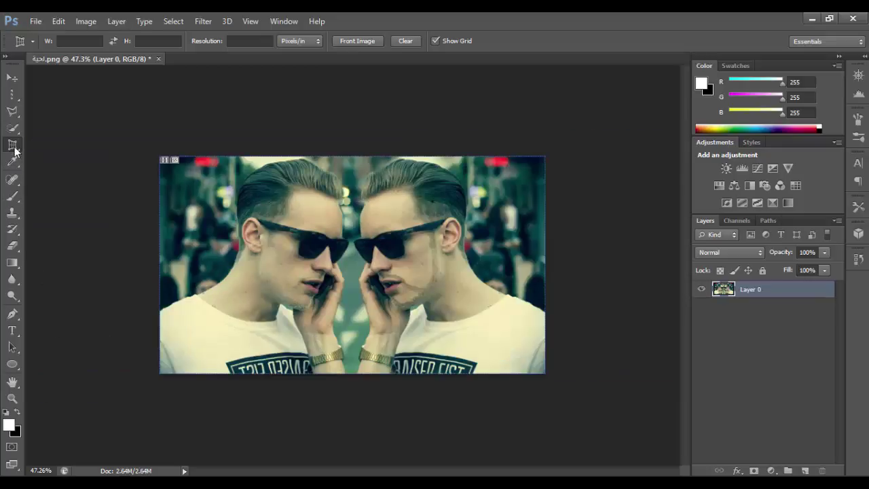
Choose the Slice Select Tool from the crop and slice tool flyout
right_click(14, 148)
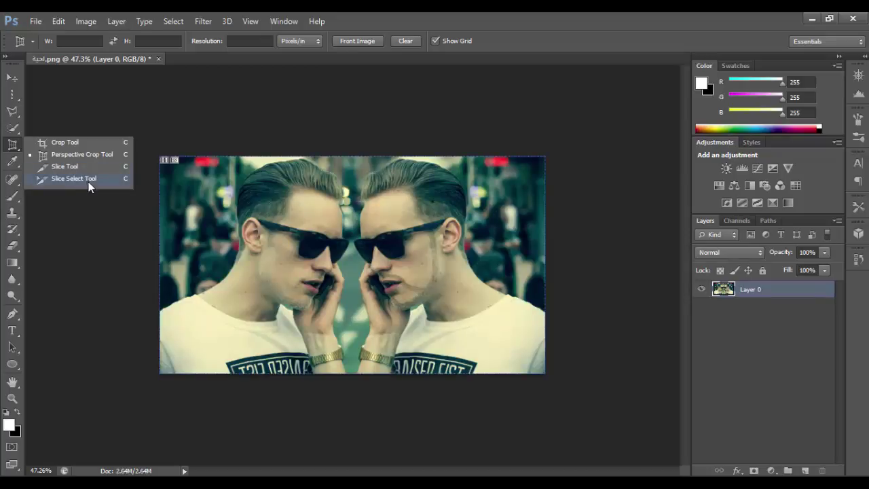
left_click(99, 182)
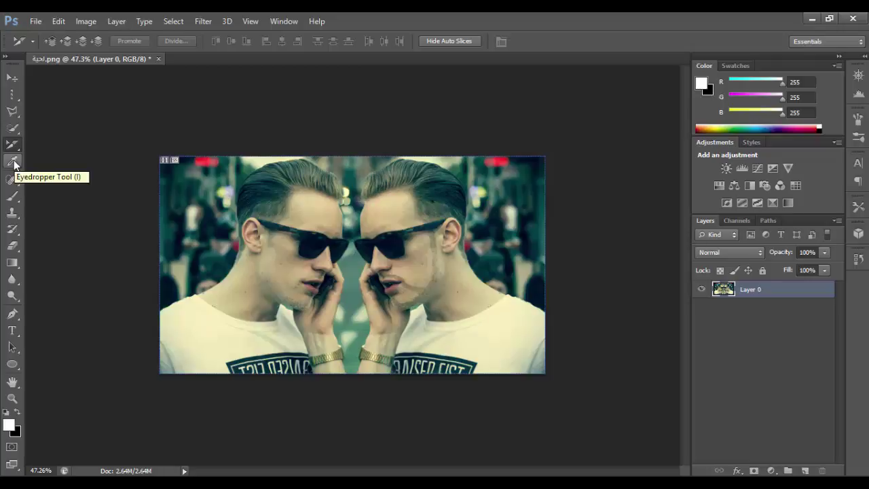
Take the Eyedropper and zoom to 500% on the left face's sunglasses and forehead
left_click(13, 163)
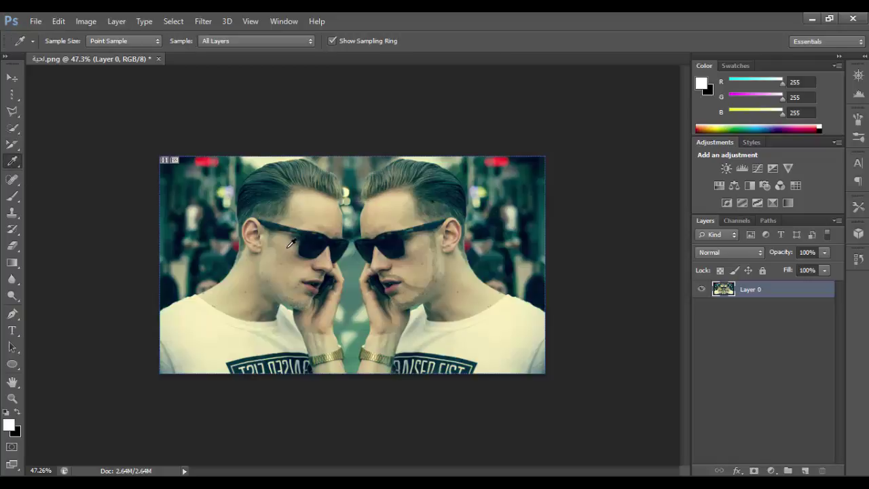
scroll(290, 245, "up", 1)
scroll(290, 245, "up", 1)
scroll(291, 245, "up", 2)
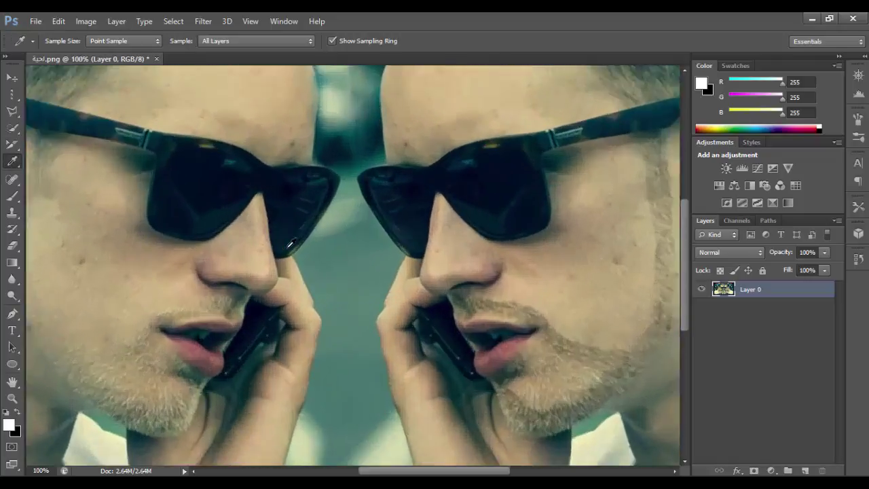
scroll(291, 245, "up", 1)
scroll(290, 244, "up", 1)
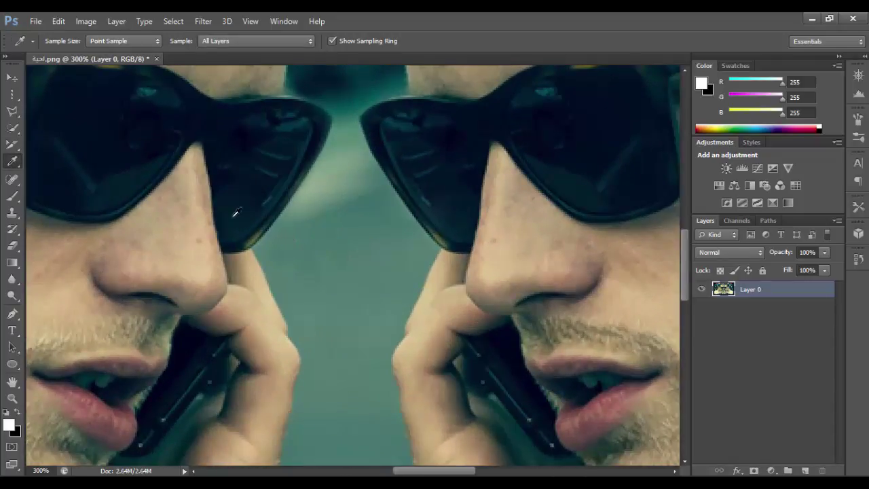
left_click_drag(190, 222, 331, 370)
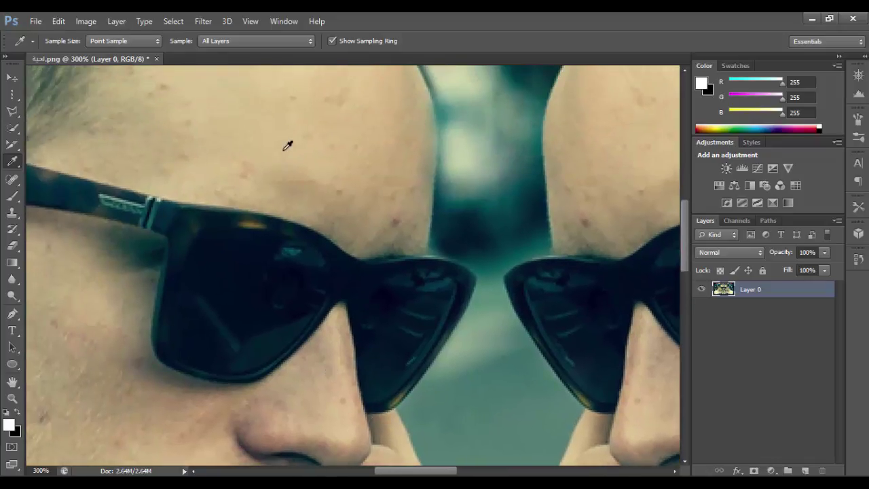
scroll(296, 127, "up", 1)
scroll(295, 128, "up", 1)
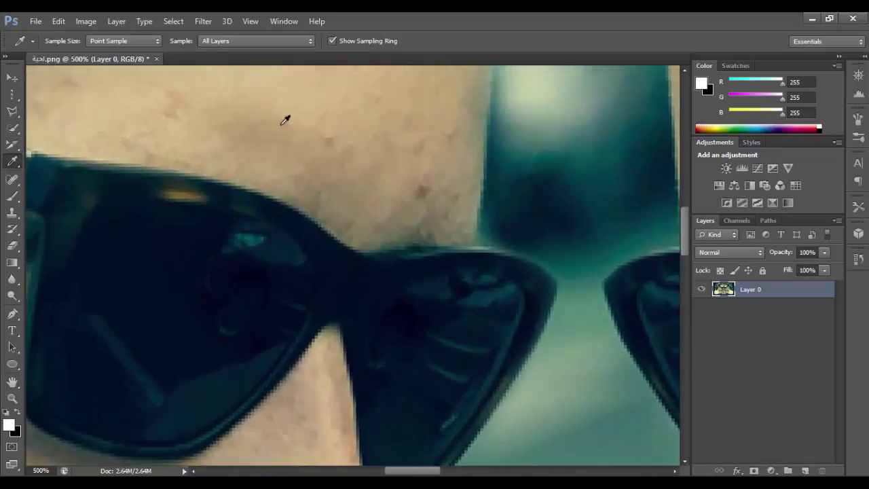
left_click_drag(264, 84, 316, 196)
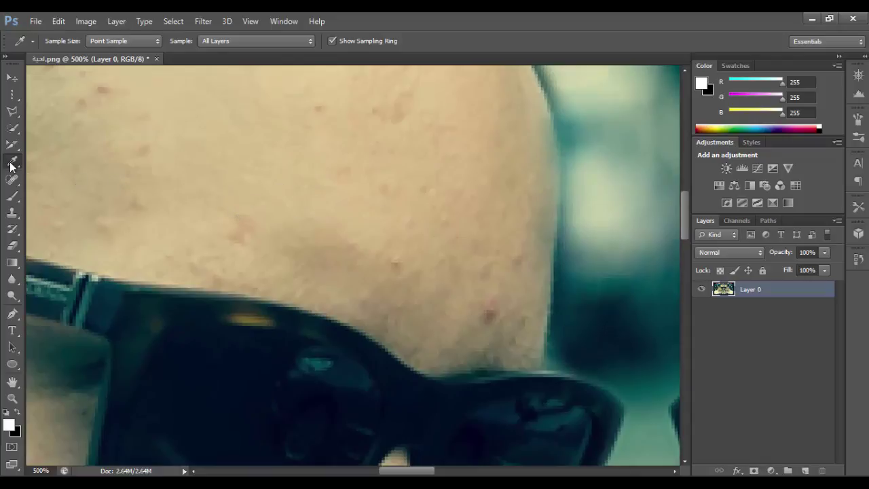
Sample skin, sunglasses and background colours, ending on dark blue (1, 27, 42)
left_click(259, 154)
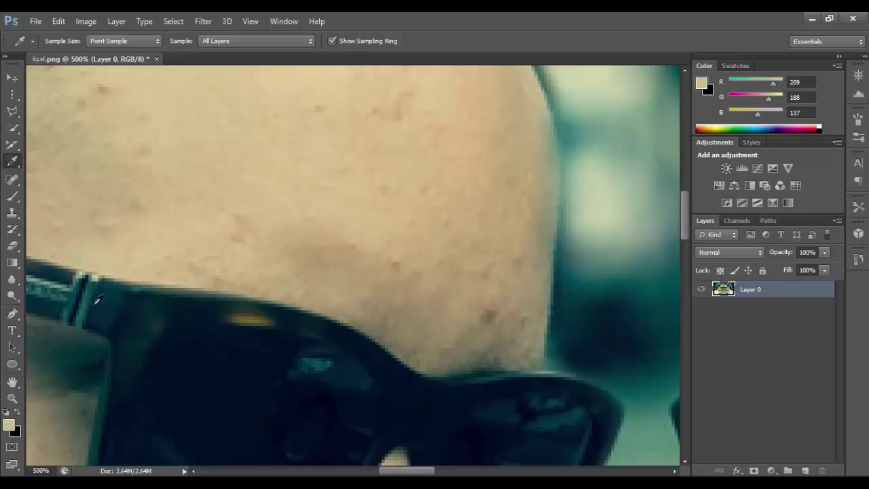
left_click(122, 314)
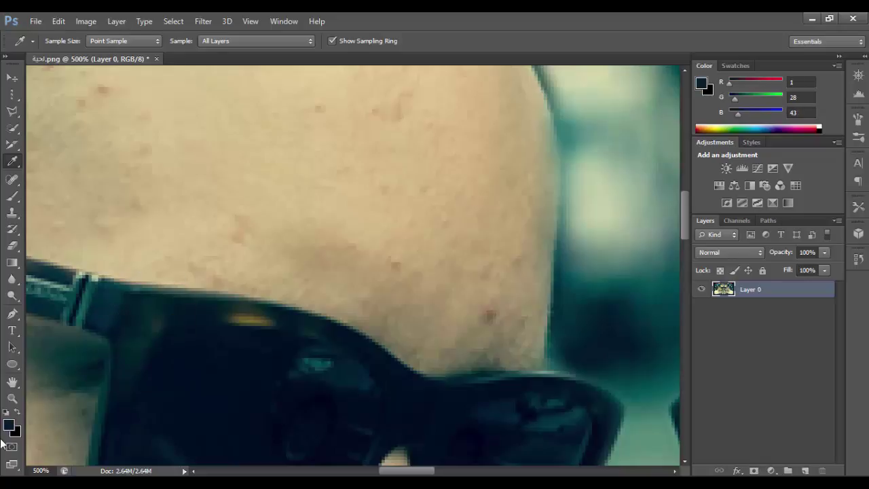
left_click(178, 163)
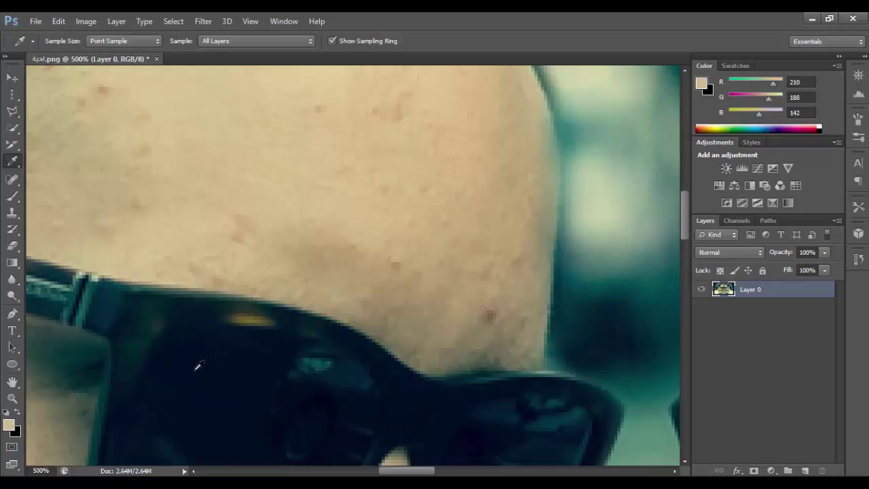
left_click(609, 160)
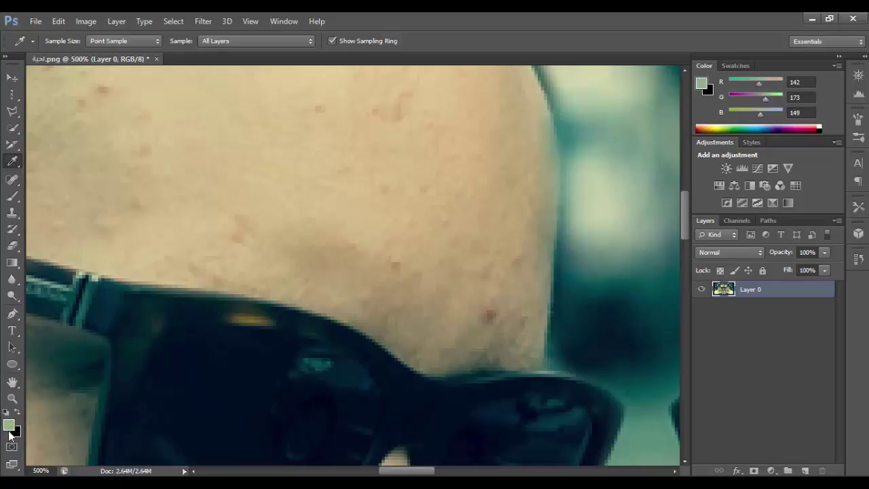
left_click(617, 319)
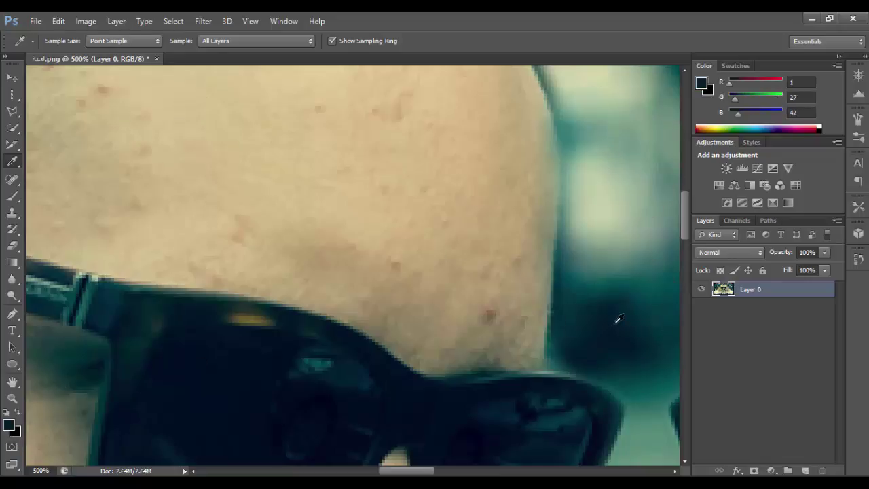